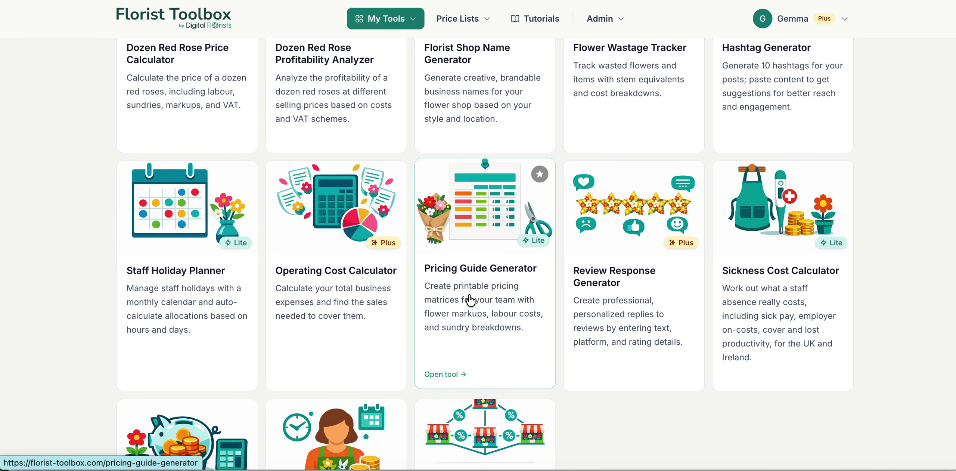
Step: Open the Pricing Guide Generator and name the new guide Hand Tied
click(503, 212)
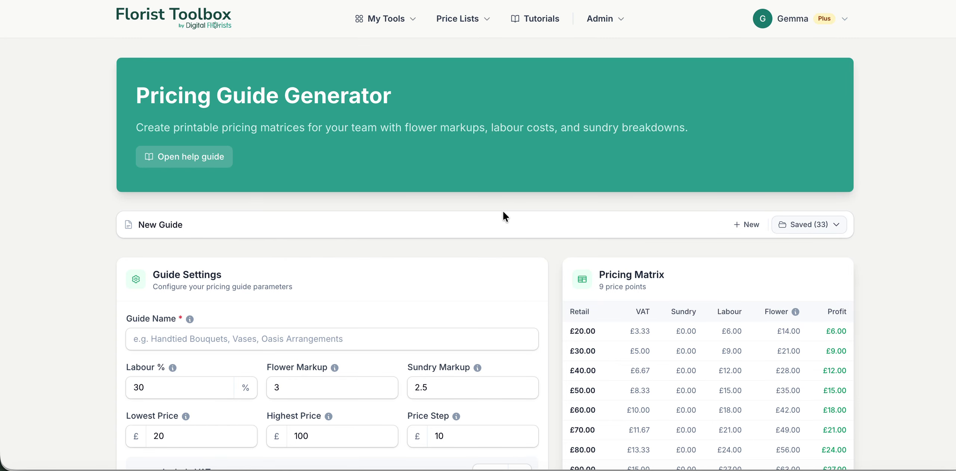
scroll(499, 215, down, 3)
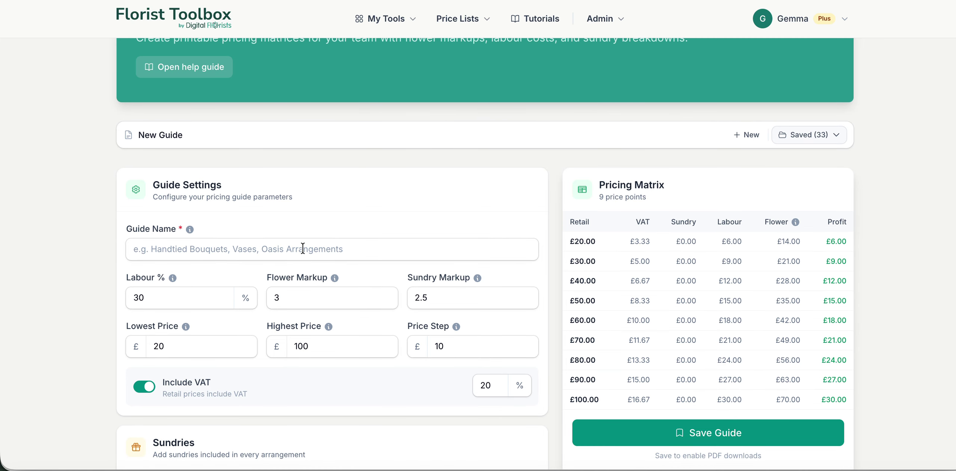
click(305, 246)
text(Han)
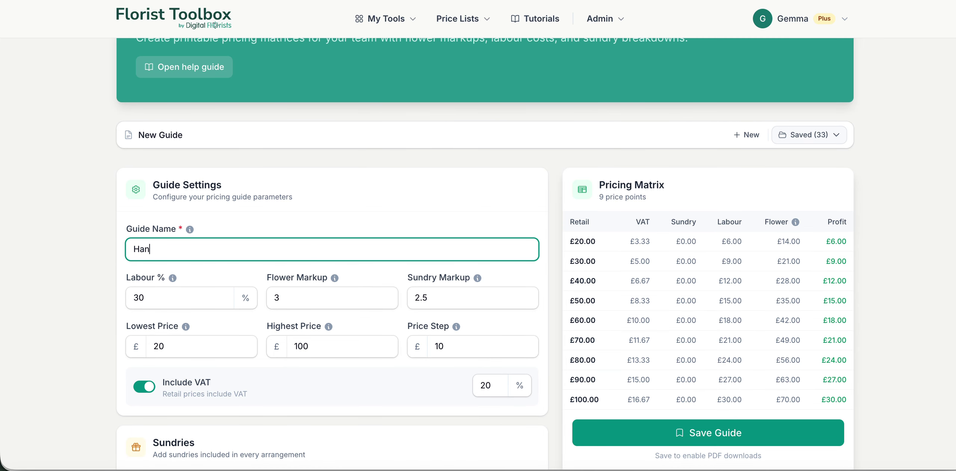
text(d Tied)
Step: Set the guide's labour percentage to 20%
scroll(284, 295, down, 1)
double_click(195, 277)
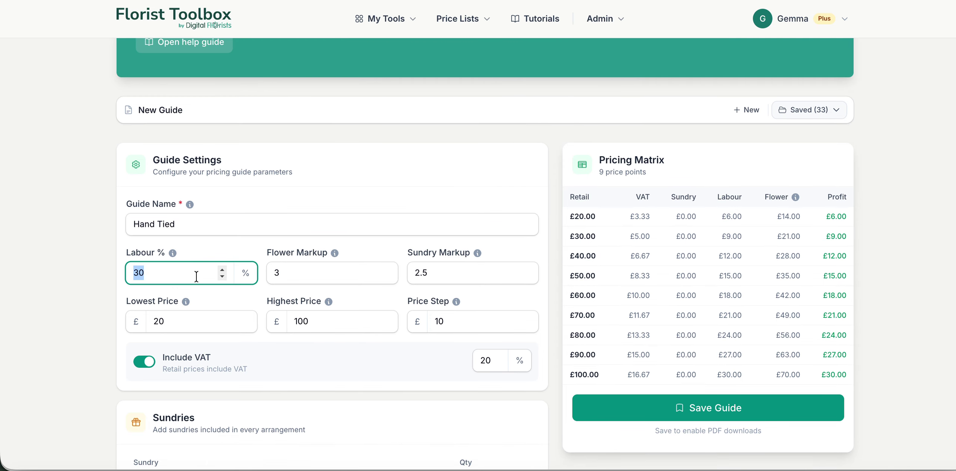
text(20)
click(218, 303)
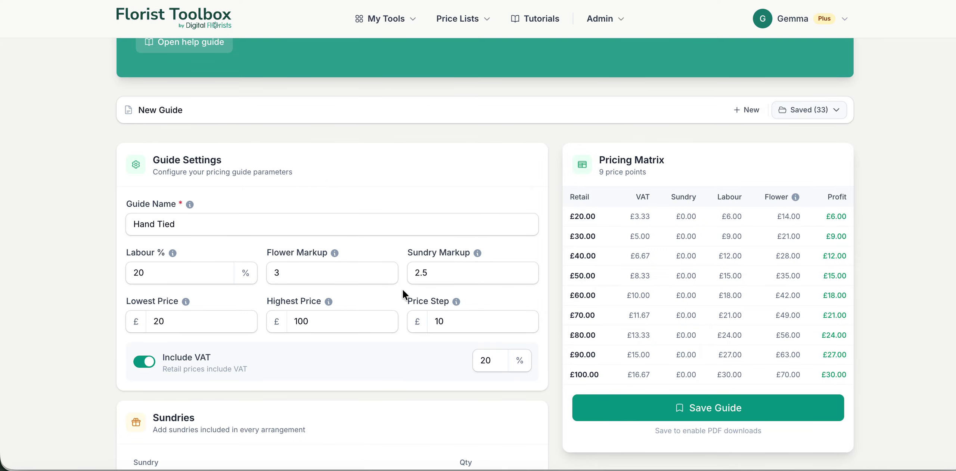
Step: Set the guide's lowest price to £40 and its highest price to £200
scroll(324, 354, down, 1)
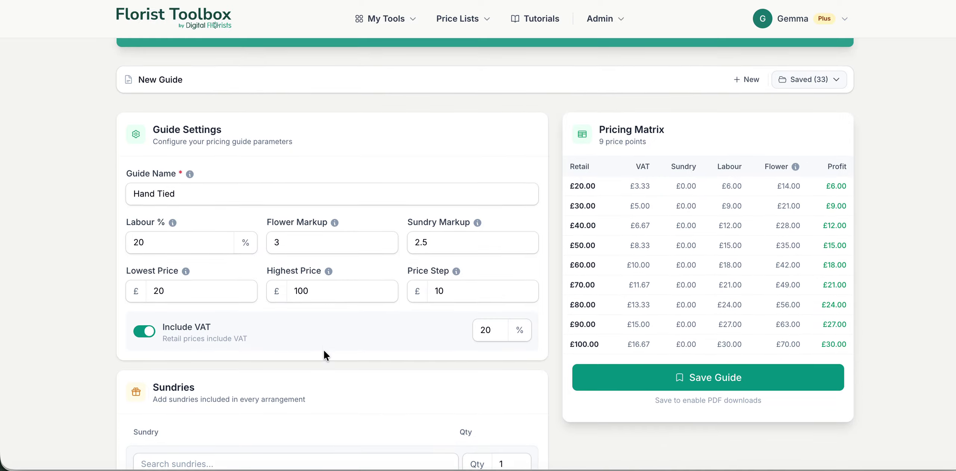
scroll(324, 350, down, 1)
scroll(206, 295, down, 2)
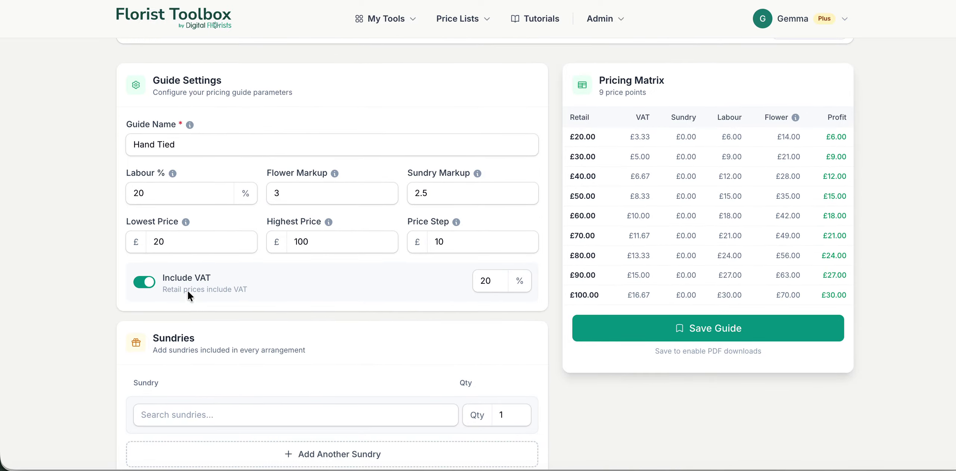
click(177, 242)
double_click(177, 242)
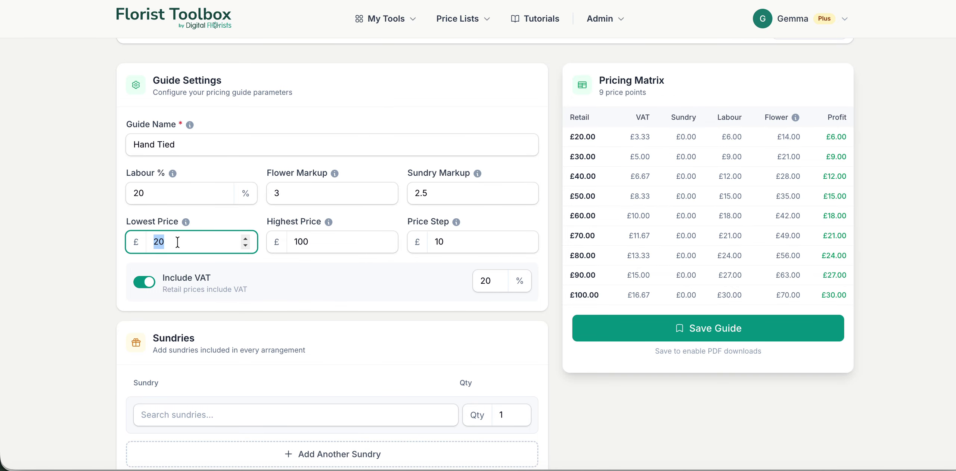
text(40)
click(192, 257)
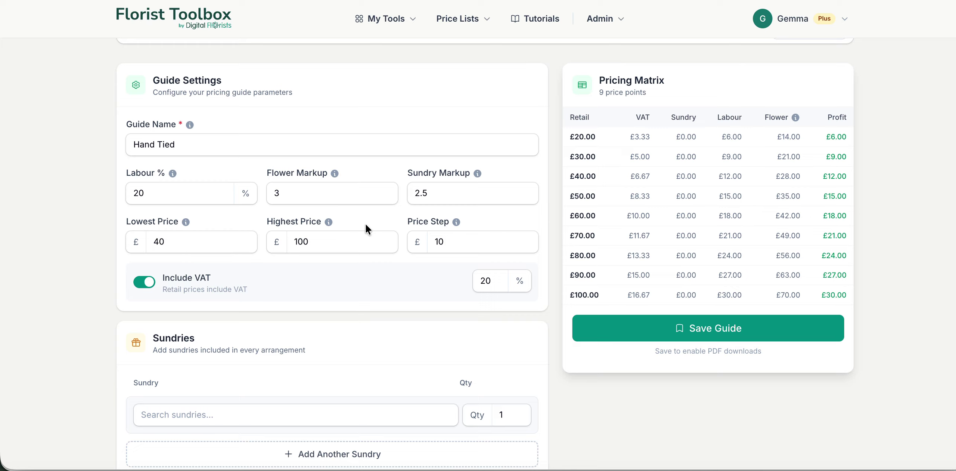
click(316, 245)
double_click(315, 245)
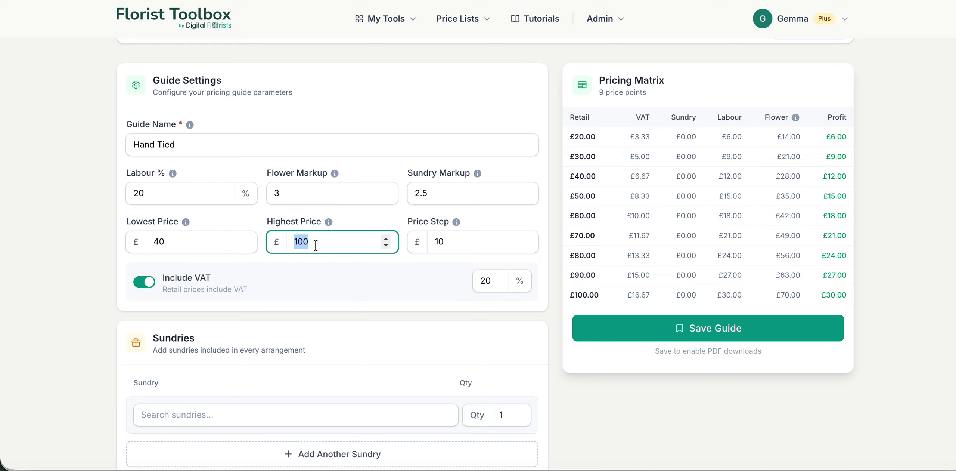
text(200)
click(358, 274)
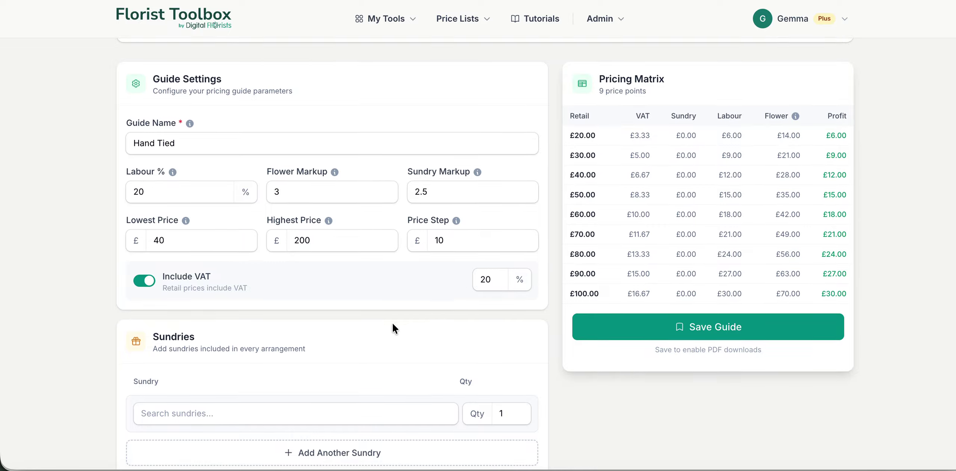
Step: Find the Wrap etc sundry by searching for "wrap" and add it to the guide
scroll(390, 327, down, 3)
click(364, 278)
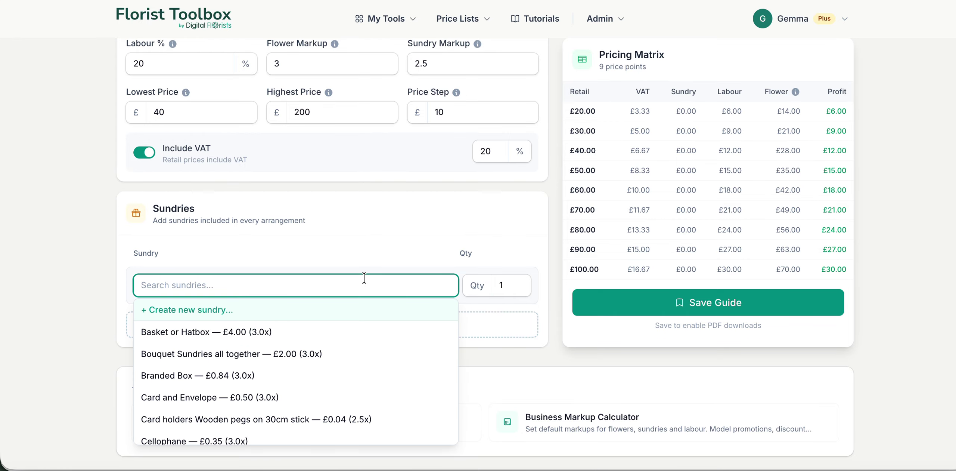
text(wrap)
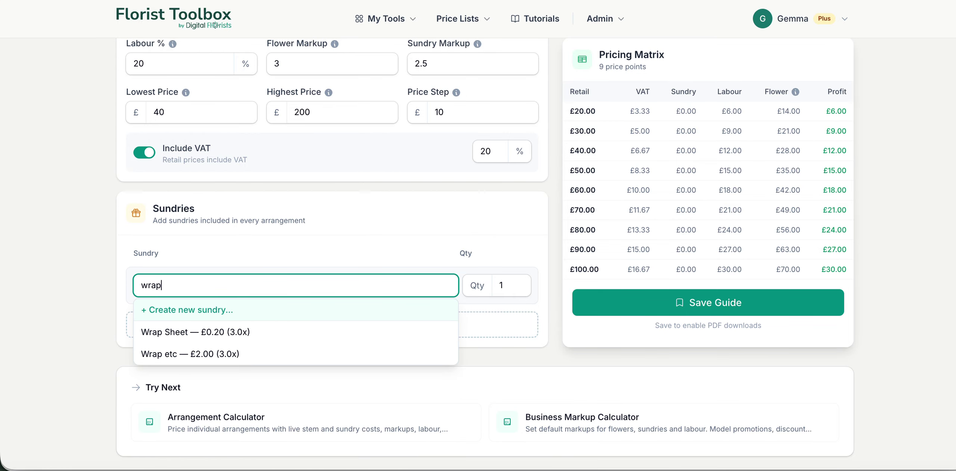
click(248, 355)
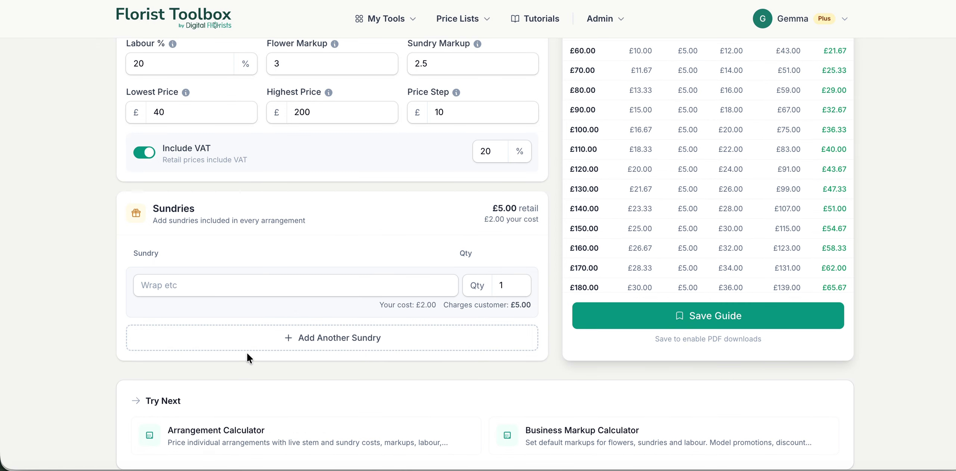
Step: Examine the pricing matrix's VAT, sundry, labour, flower and profit amounts across the full price range
scroll(368, 299, up, 3)
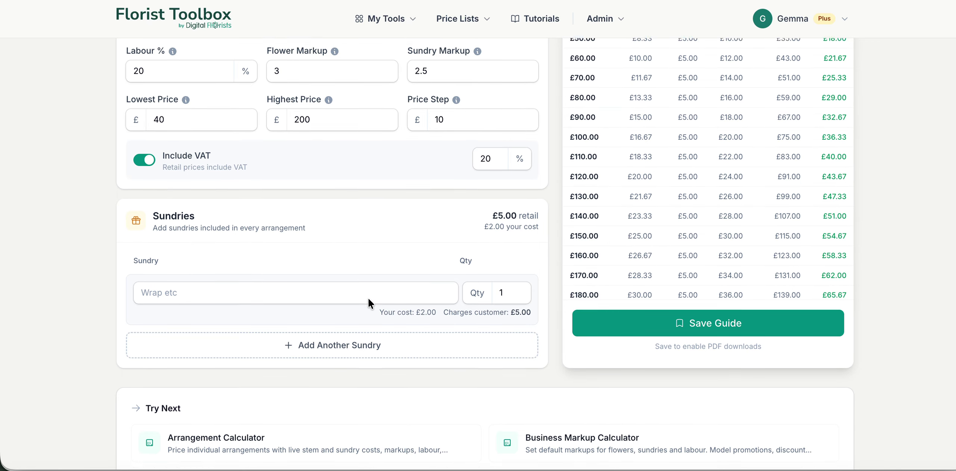
scroll(368, 298, up, 2)
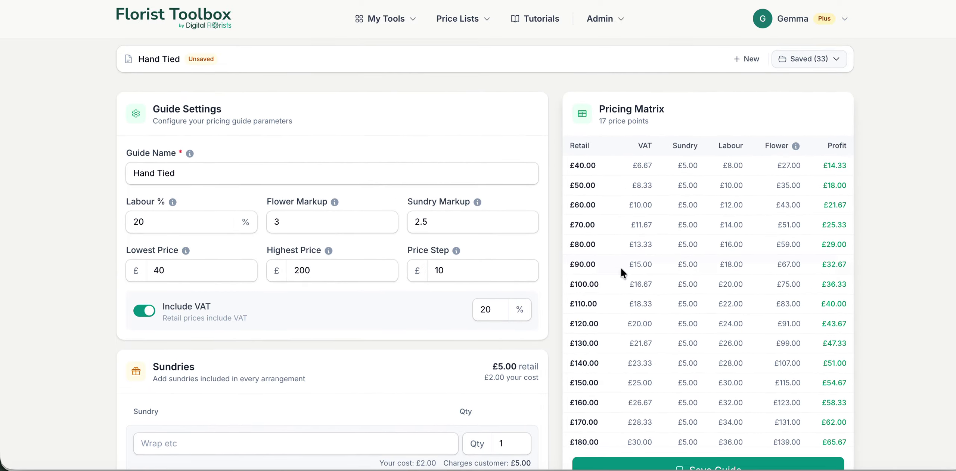
scroll(645, 272, down, 1)
scroll(654, 305, up, 1)
scroll(673, 259, down, 2)
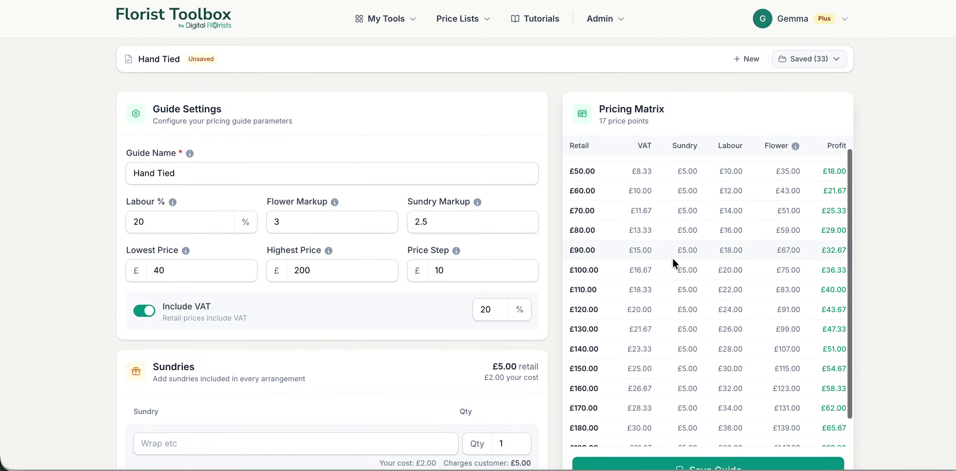
scroll(674, 259, up, 2)
scroll(673, 263, down, 2)
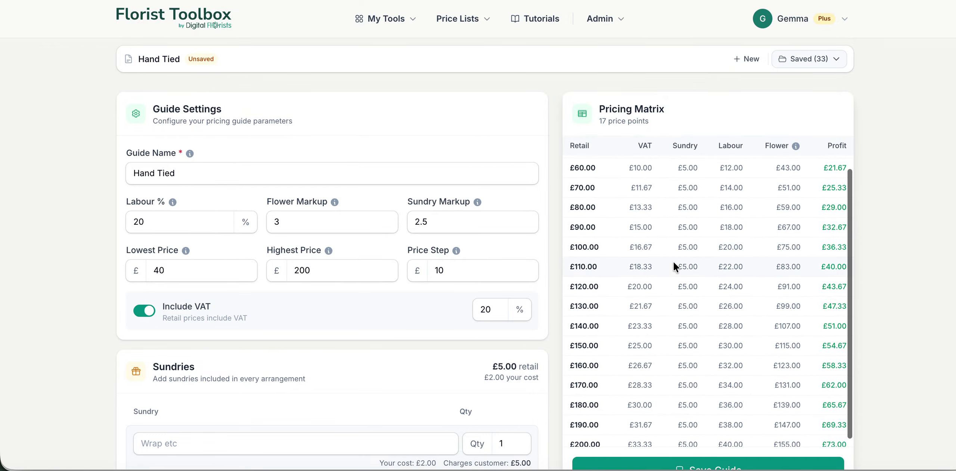
scroll(679, 282, down, 3)
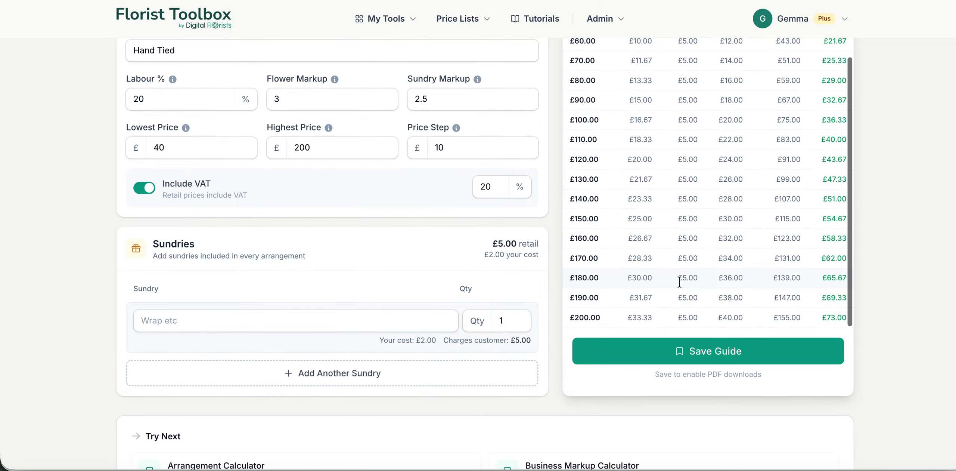
Step: Save the guide and download its employee PDF with labour time and flower retail price including VAT
click(744, 360)
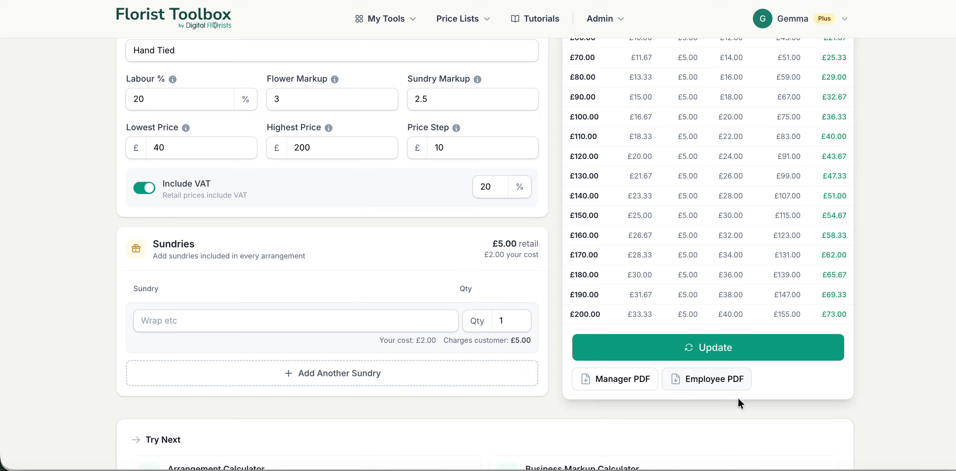
click(728, 383)
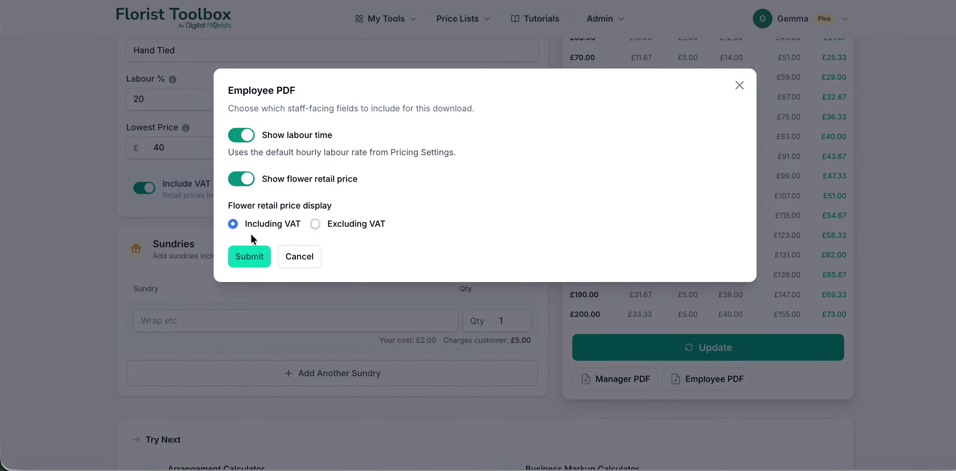
click(249, 260)
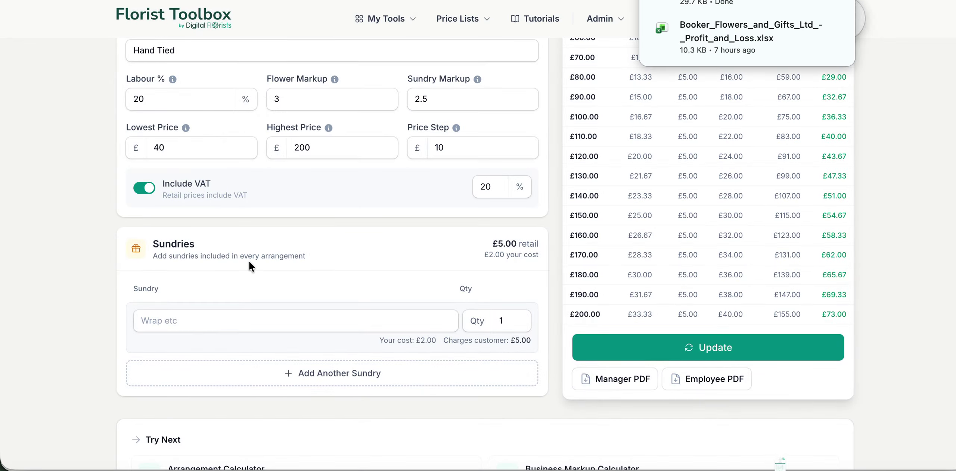
Step: Open the downloaded employee PDF, review its labour times and flower retail prices, and return to the guide page
click(713, 6)
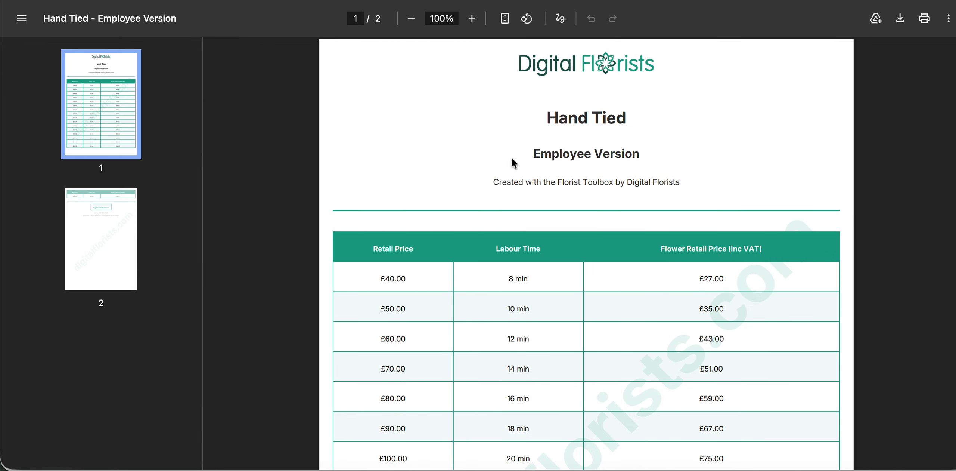
scroll(593, 428, down, 4)
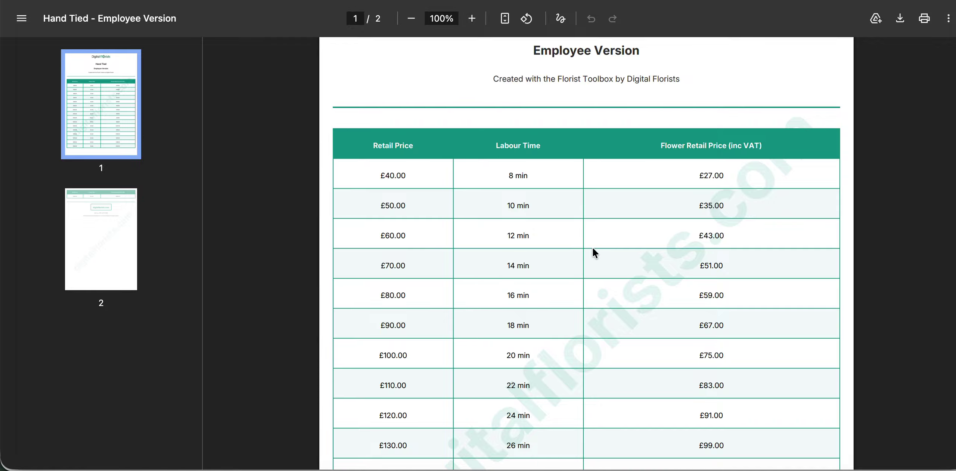
scroll(583, 215, down, 1)
scroll(583, 215, down, 1)
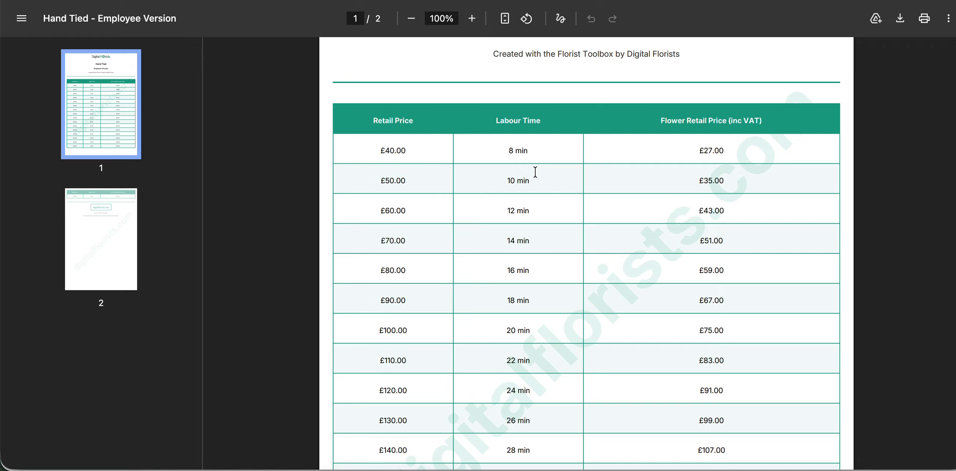
scroll(536, 172, up, 1)
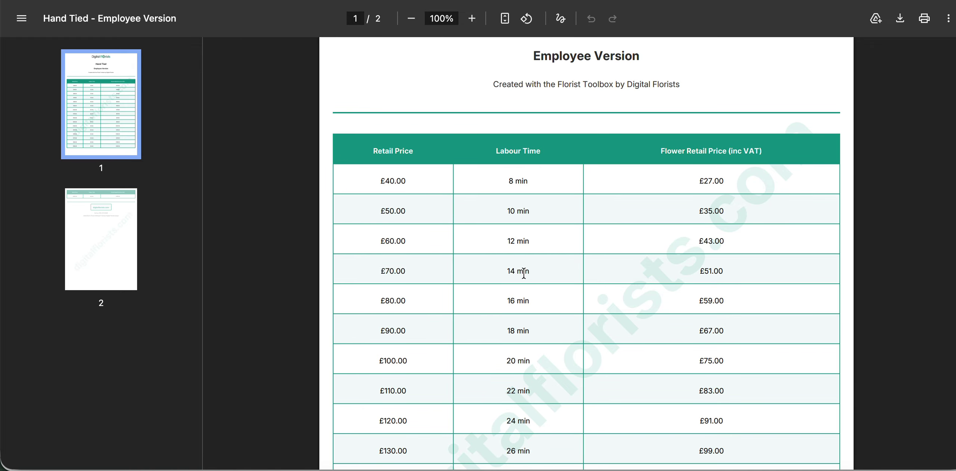
scroll(555, 220, up, 1)
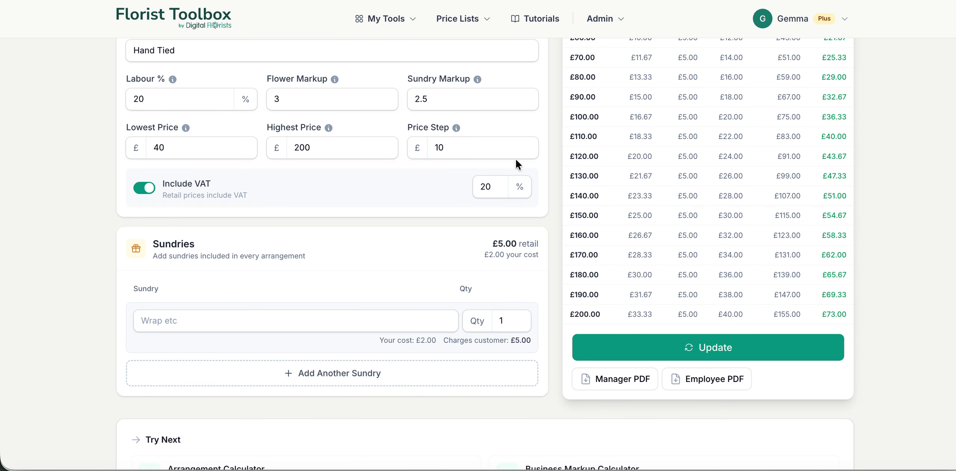
scroll(516, 158, up, 8)
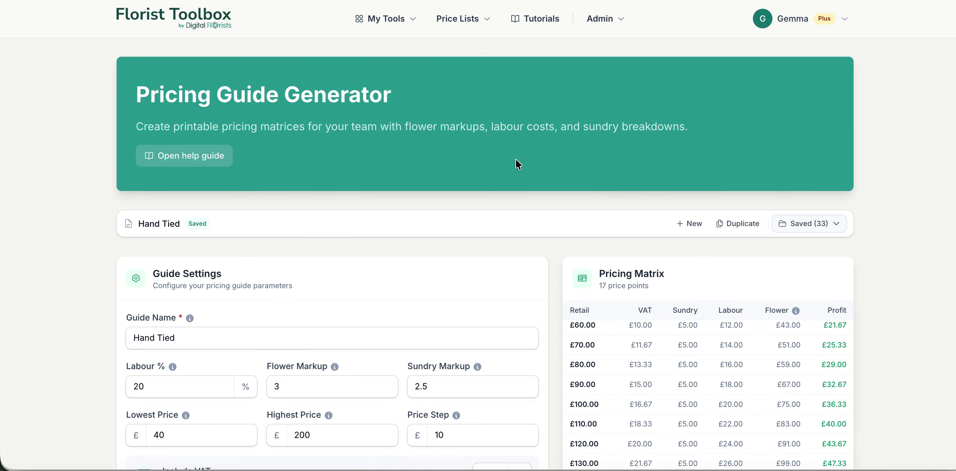